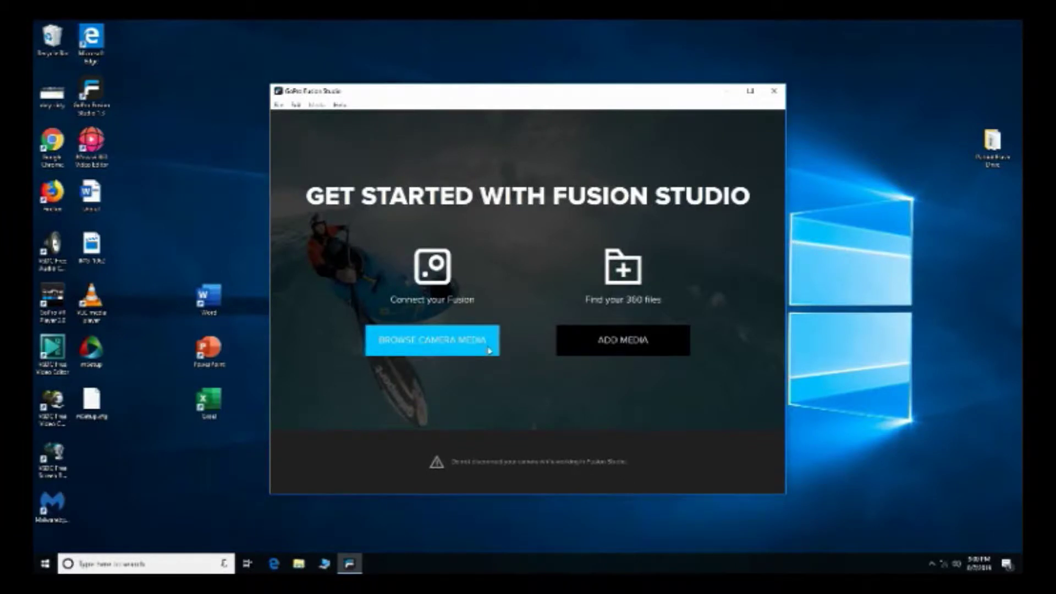
Browse the connected camera's media to list its five MULTISHOT time-lapse clips.
{"action": "left_click", "coordinate": [489, 350]}
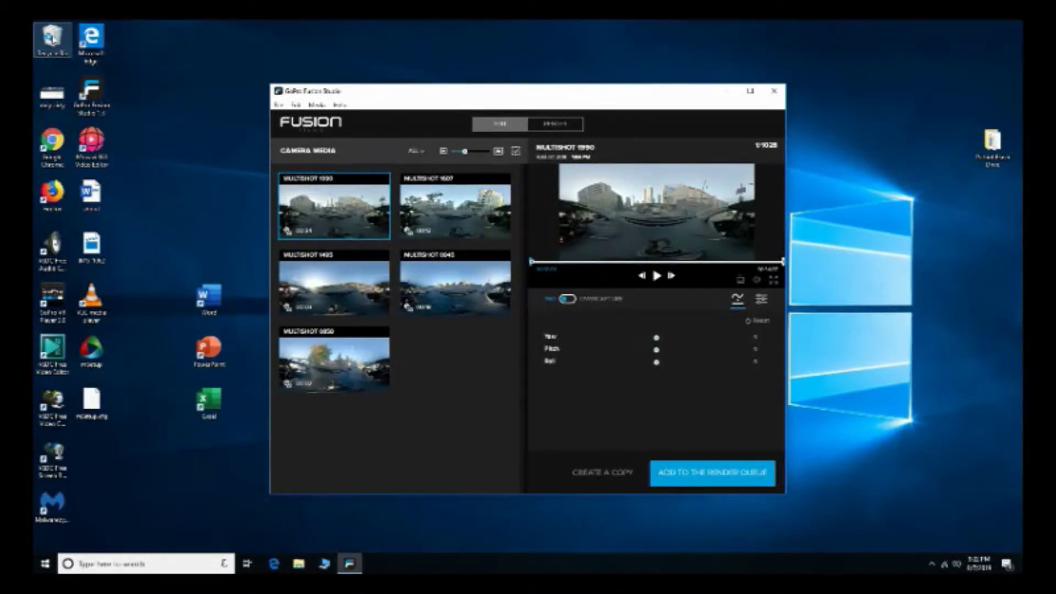
Preview each MULTISHOT clip in turn: 0945, 0858, 1495, 1990 and 1607.
{"action": "left_click", "coordinate": [450, 307]}
{"action": "left_click", "coordinate": [355, 377]}
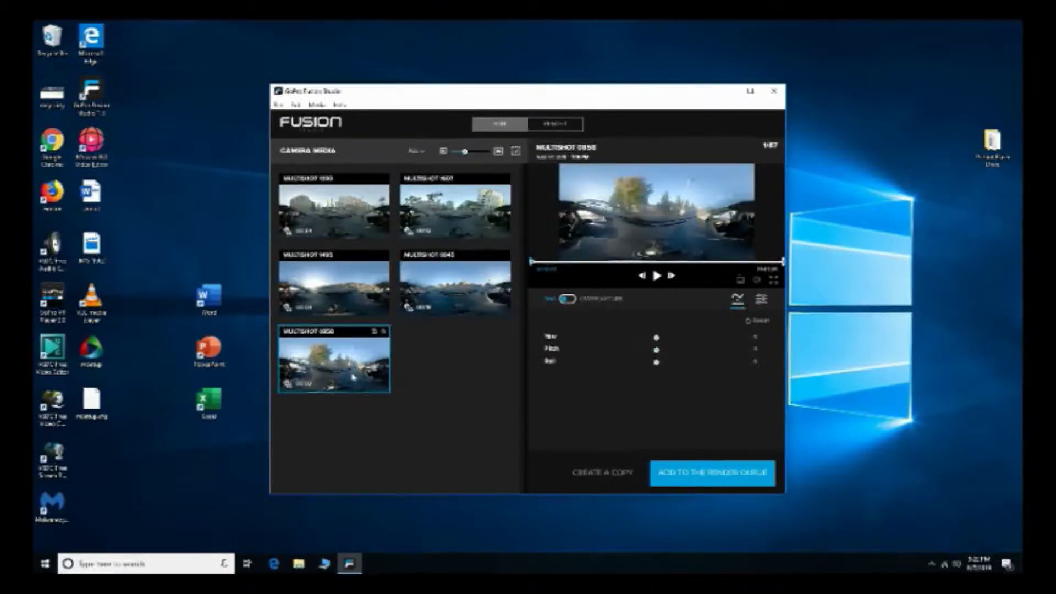
{"action": "left_click", "coordinate": [335, 312]}
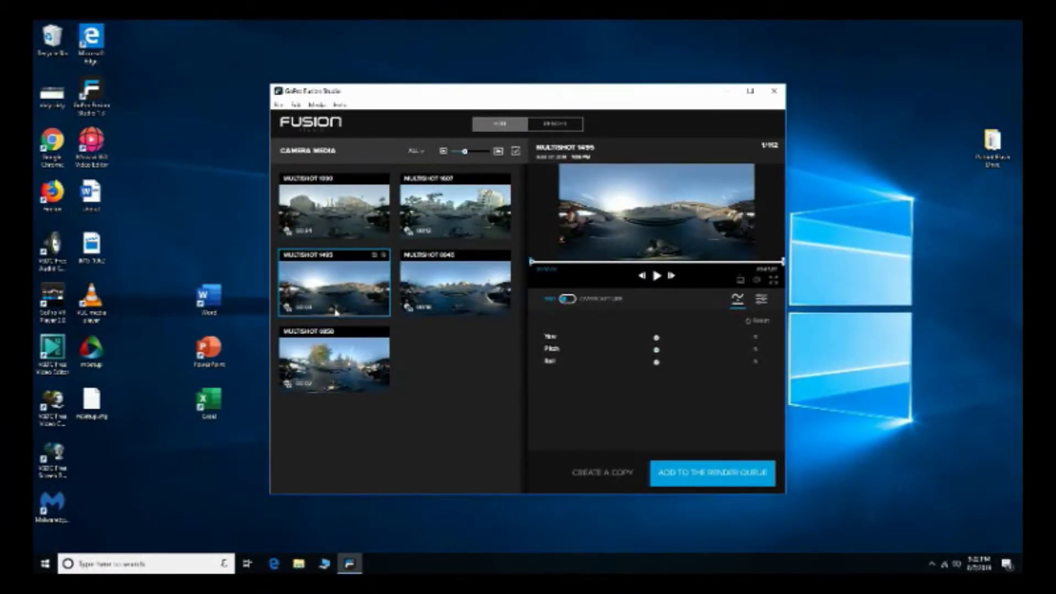
{"action": "left_click", "coordinate": [341, 225]}
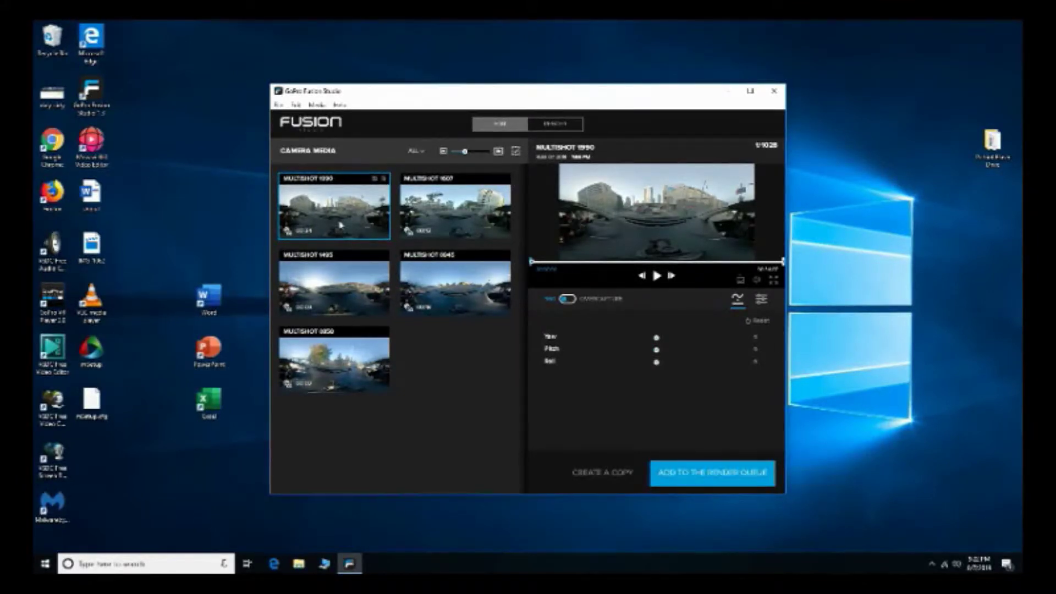
{"action": "left_click", "coordinate": [437, 230]}
Re-check clips 0945, 0858 and 1495, then rotate MULTISHOT 1990's 360 view by adjusting yaw.
{"action": "left_click", "coordinate": [439, 254]}
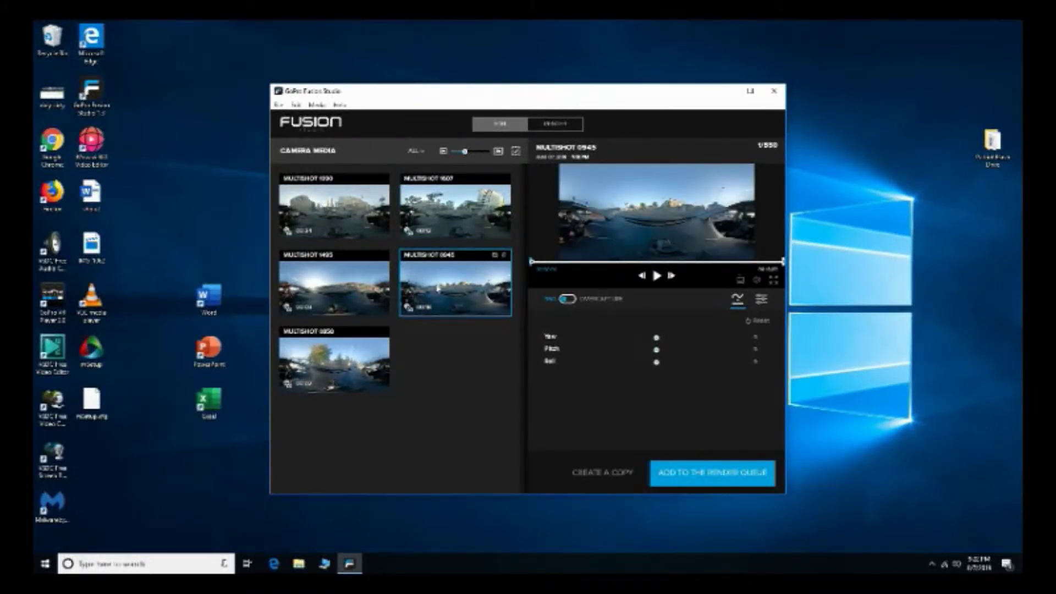
{"action": "left_click", "coordinate": [374, 332]}
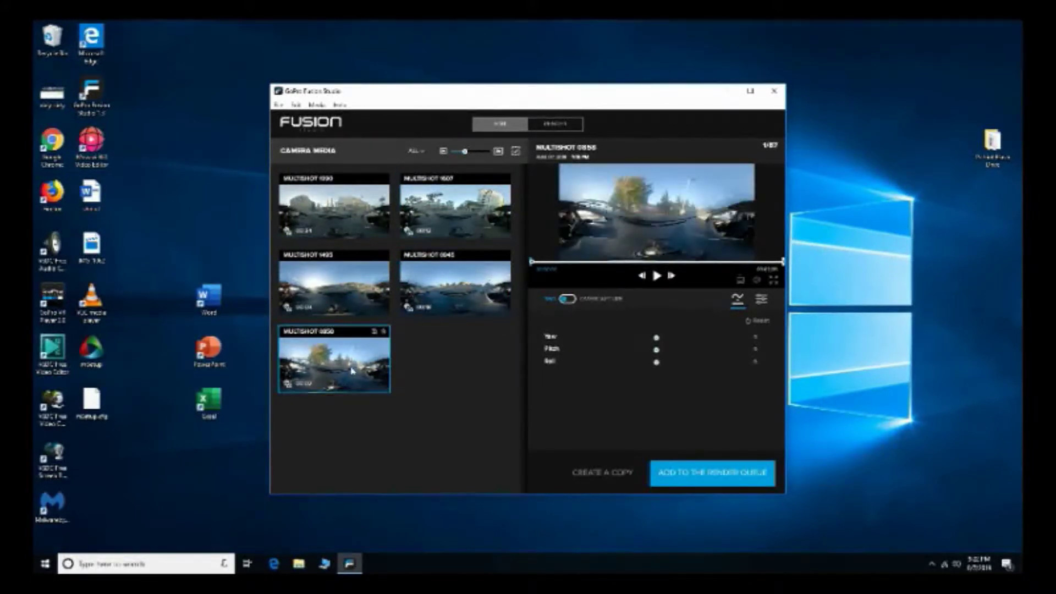
{"action": "left_click", "coordinate": [346, 303]}
{"action": "left_click", "coordinate": [350, 231]}
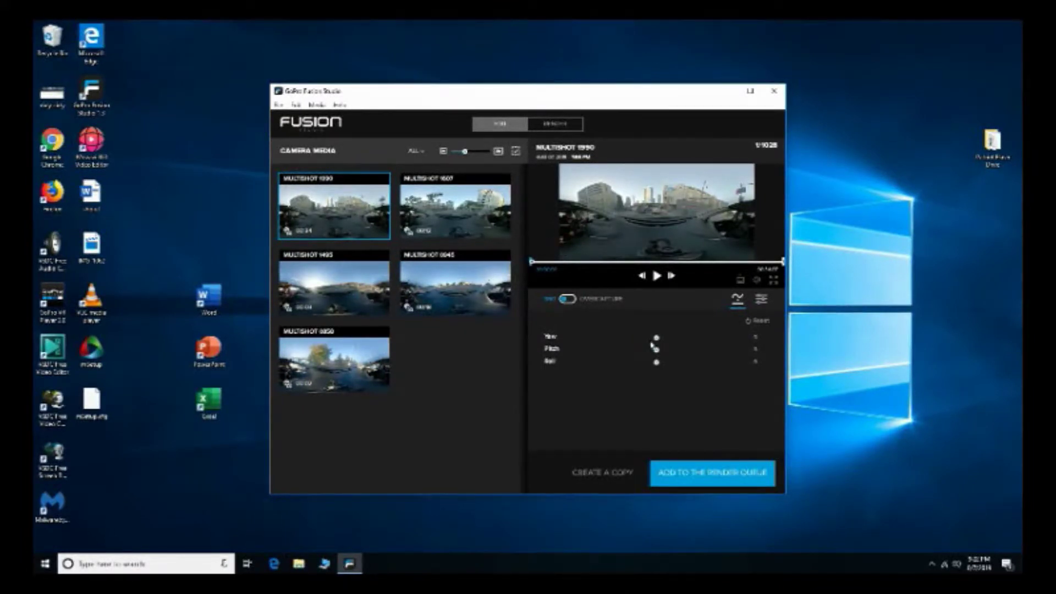
{"action": "mouse_move", "coordinate": [656, 338]}
{"action": "left_mouse_down"}
{"action": "mouse_move", "coordinate": [680, 354]}
{"action": "mouse_move", "coordinate": [657, 350]}
{"action": "left_mouse_up"}
Queue MULTISHOT 1990 for rendering at Editing quality and 5.2K resolution.
{"action": "left_click", "coordinate": [691, 481]}
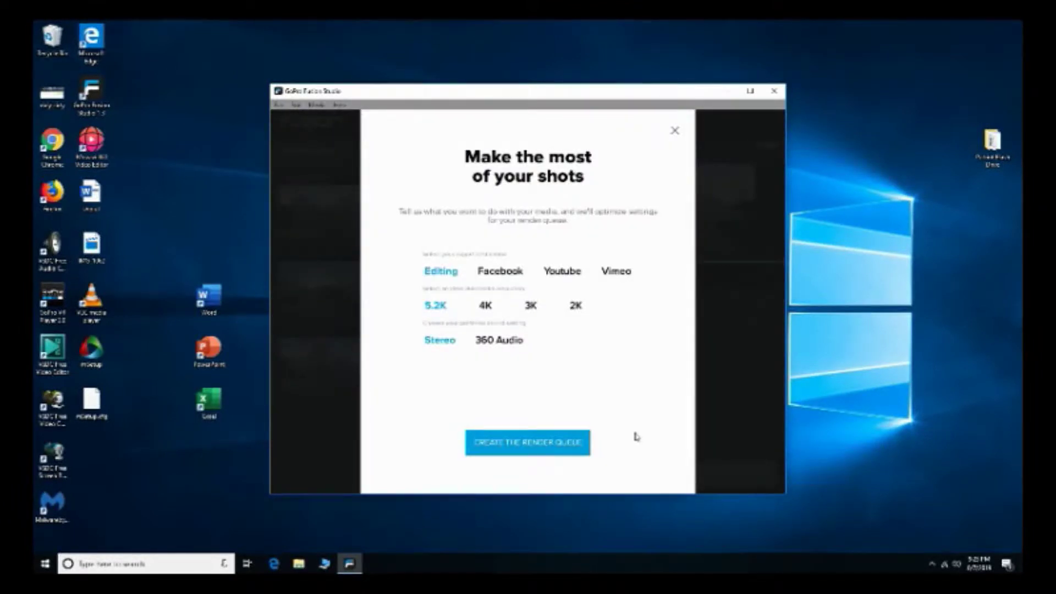
{"action": "left_click", "coordinate": [440, 272]}
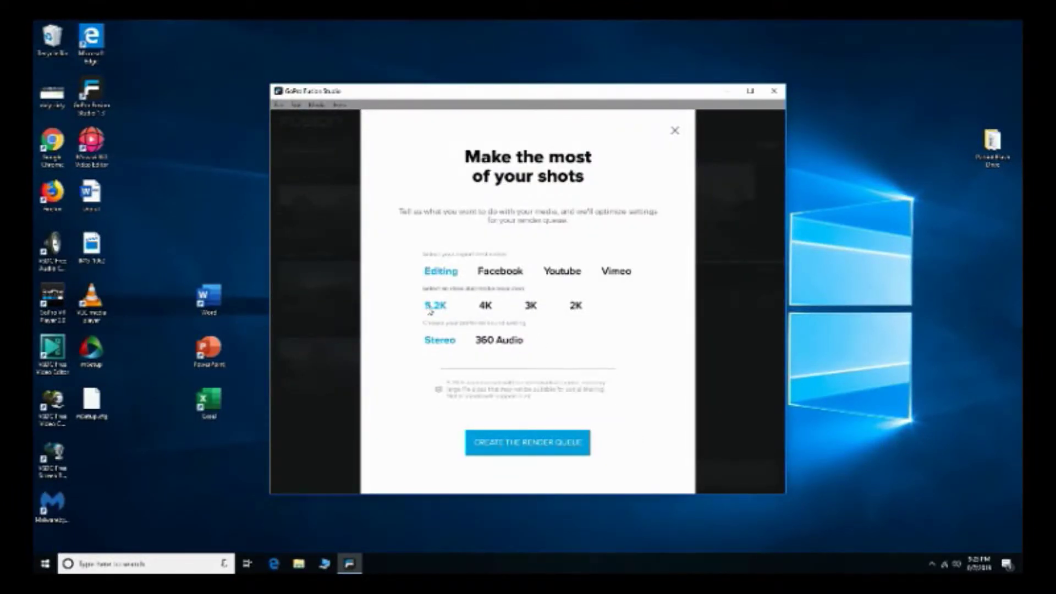
{"action": "left_click", "coordinate": [510, 450]}
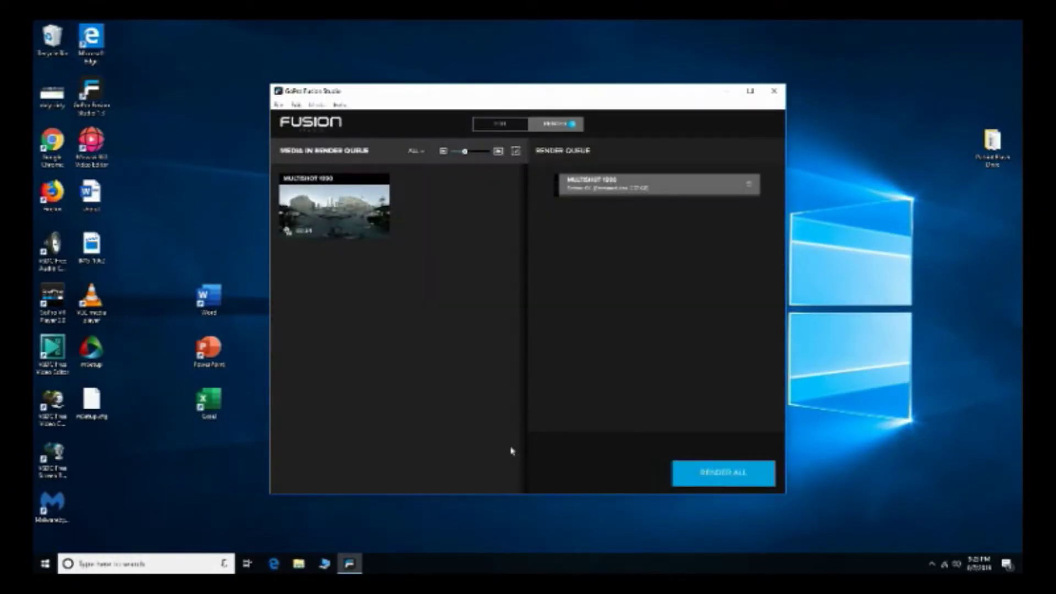
Trim MULTISHOT 1607 to a 32-frame stretch near its end and add it to the render queue.
{"action": "left_click", "coordinate": [502, 125]}
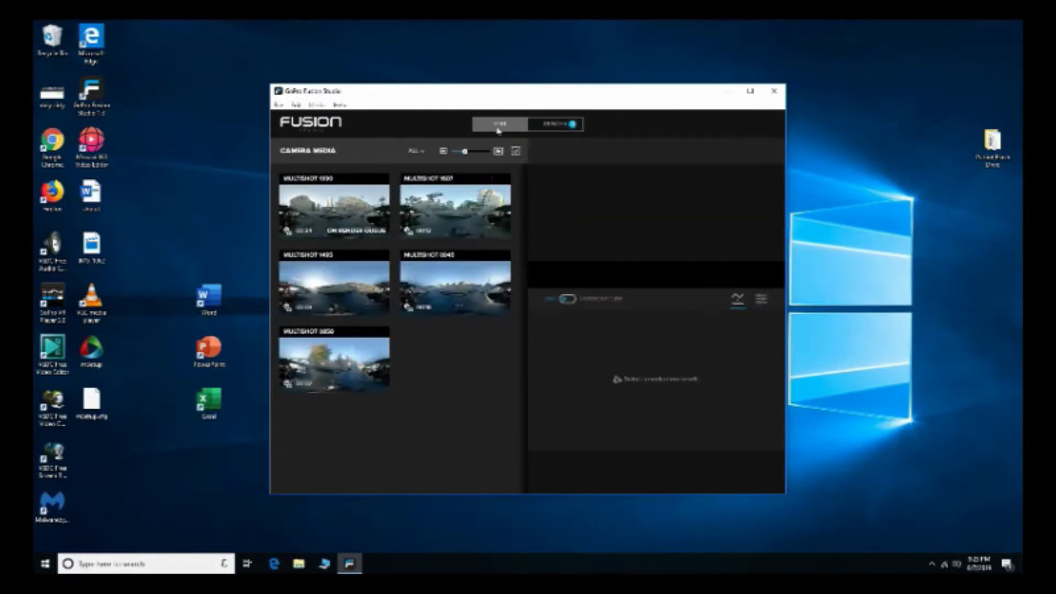
{"action": "left_click", "coordinate": [443, 225]}
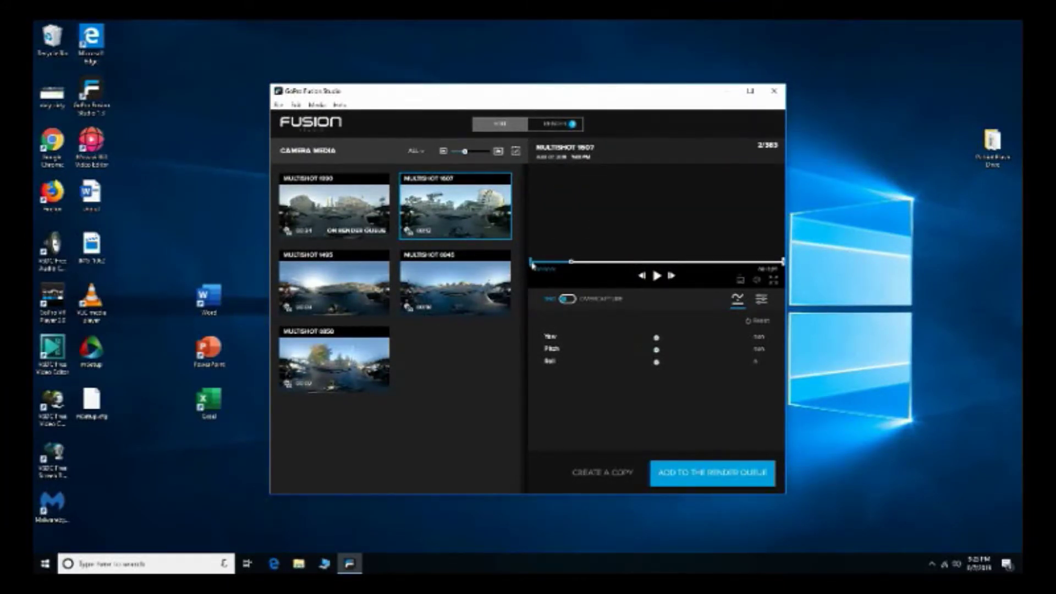
{"action": "left_click", "coordinate": [544, 262]}
{"action": "left_click", "coordinate": [571, 263]}
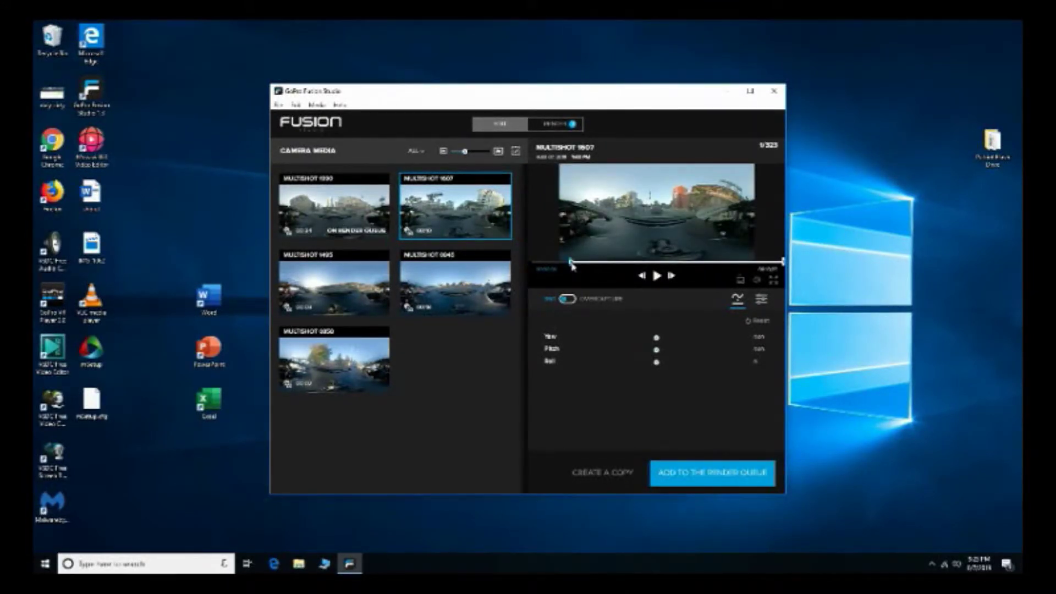
{"action": "left_click_drag", "start_coordinate": [572, 264], "coordinate": [710, 263]}
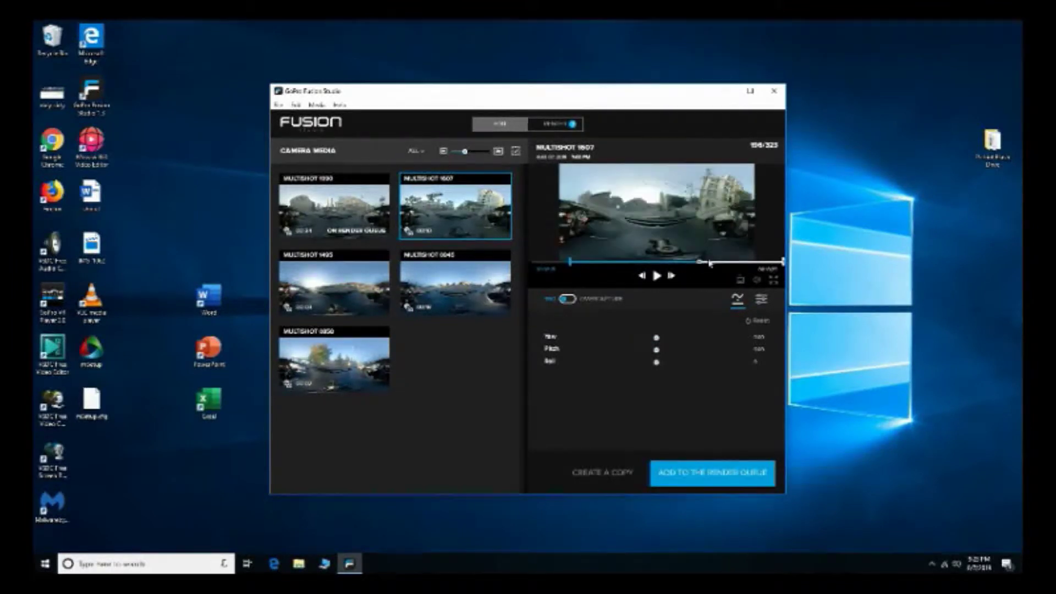
{"action": "left_click", "coordinate": [709, 263]}
{"action": "left_click", "coordinate": [762, 263]}
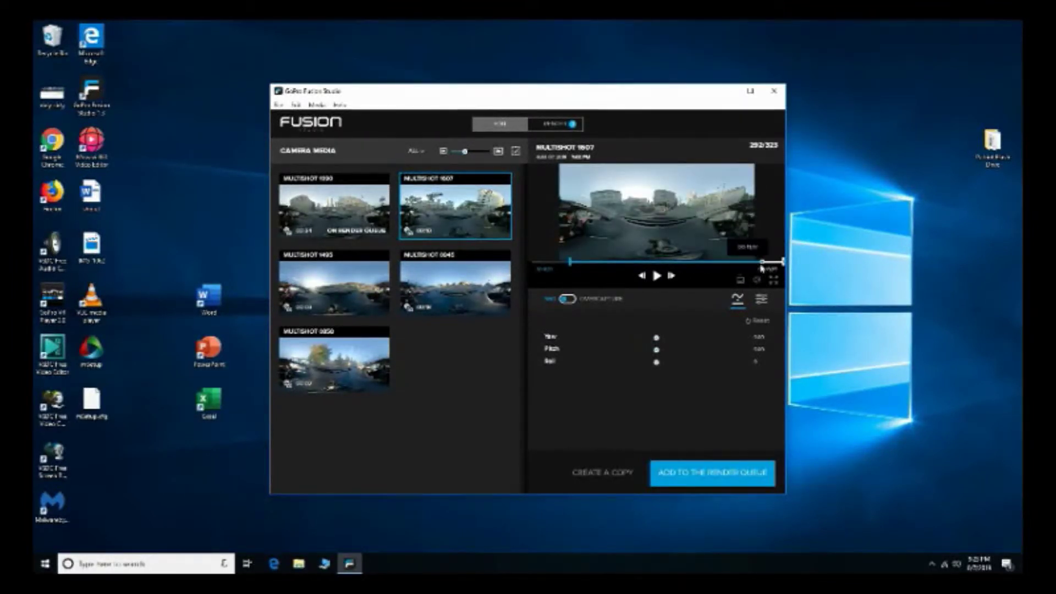
{"action": "left_click_drag", "start_coordinate": [573, 268], "coordinate": [766, 272]}
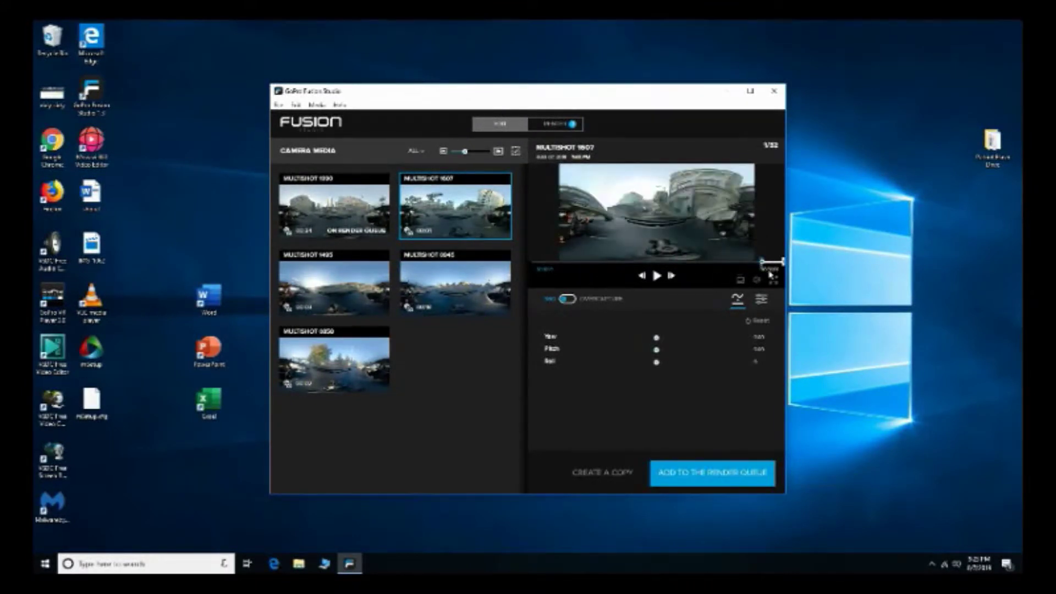
{"action": "left_click", "coordinate": [725, 467]}
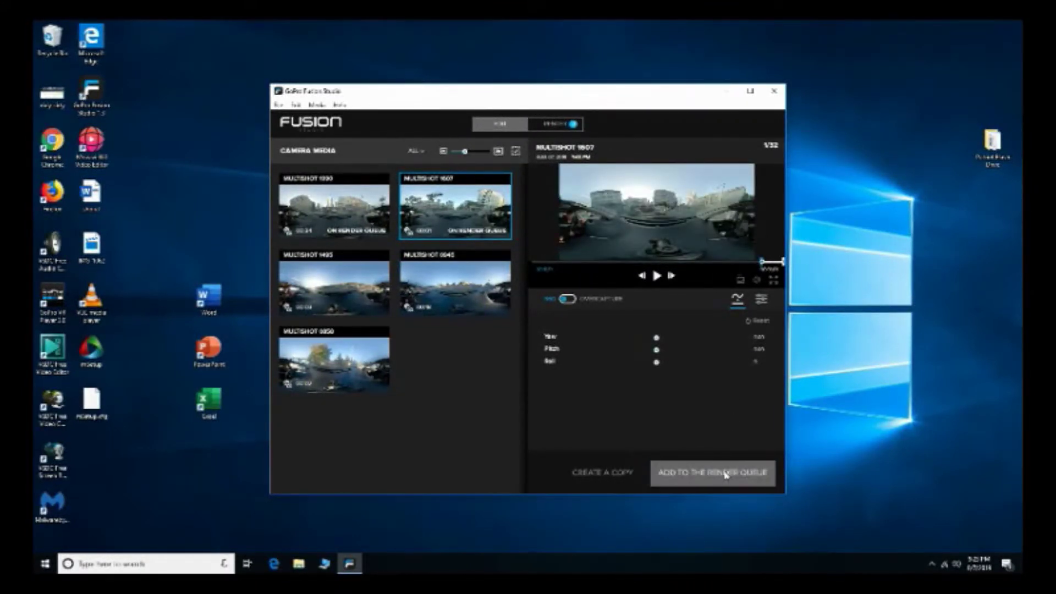
{"action": "left_click", "coordinate": [559, 128]}
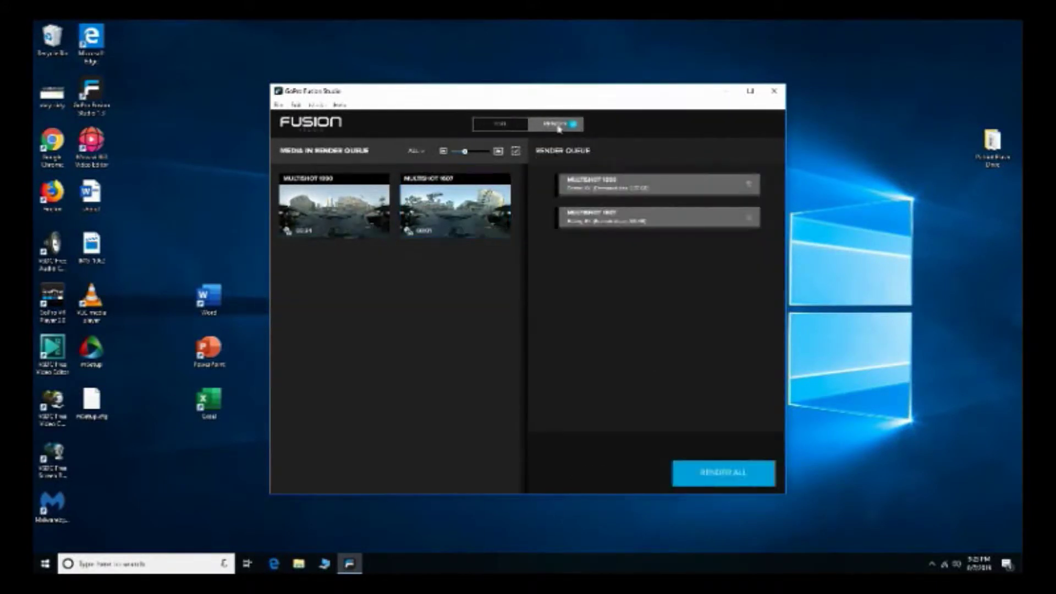
Render both queued clips, checking Edit > Preferences, and open the rendered output folder.
{"action": "left_click", "coordinate": [705, 475]}
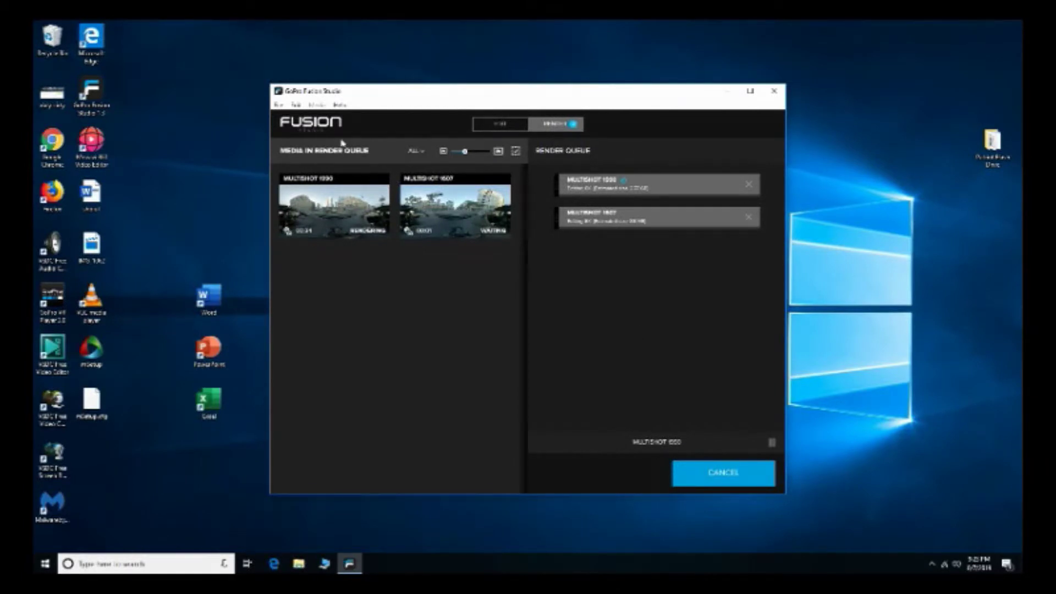
{"action": "left_click", "coordinate": [296, 105]}
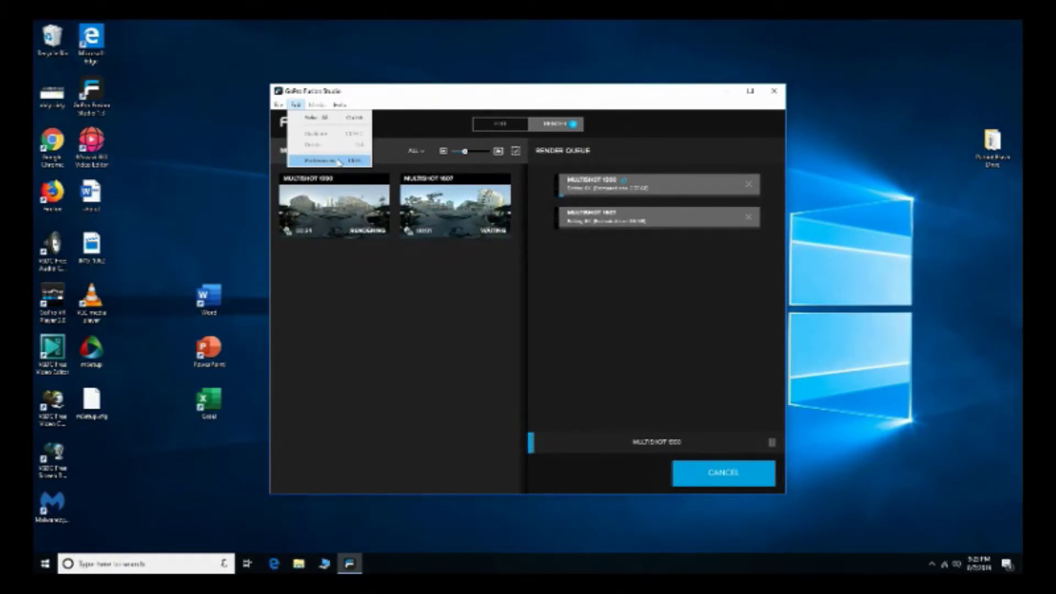
{"action": "left_click", "coordinate": [320, 160]}
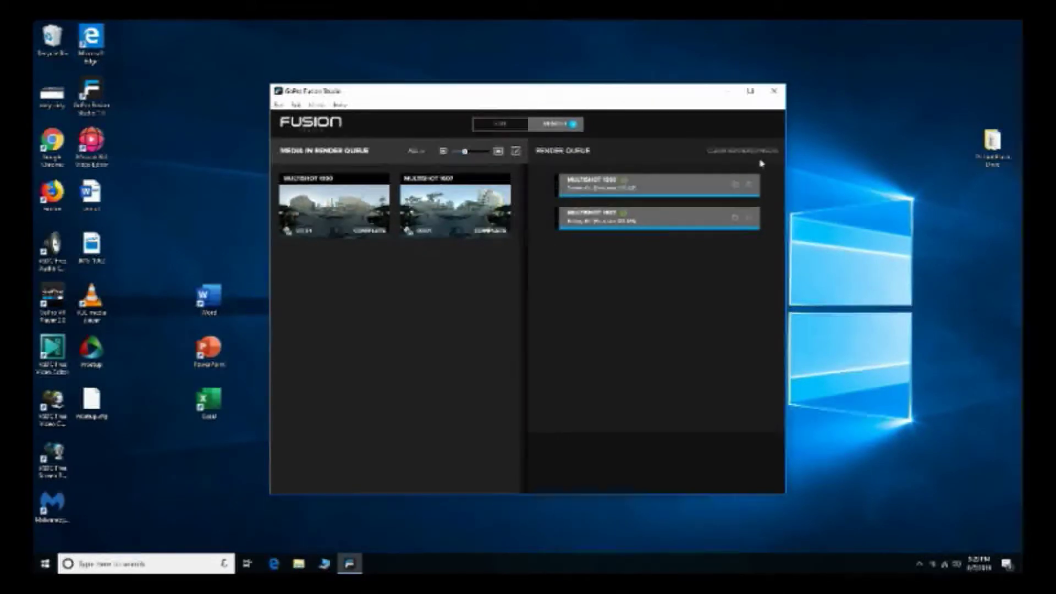
{"action": "left_click", "coordinate": [734, 218]}
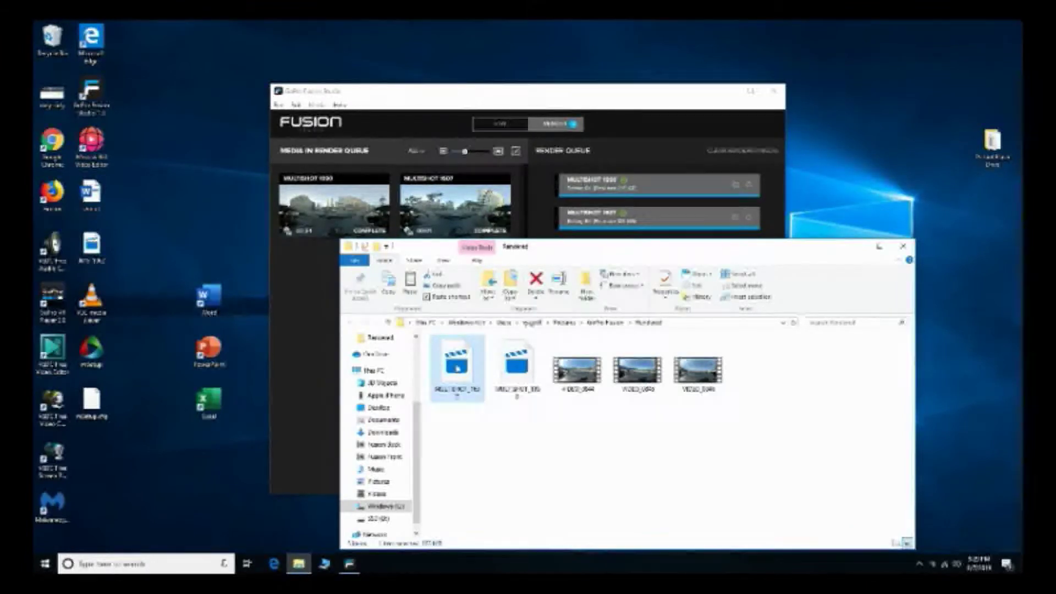
Play the rendered MULTISHOT_1607 video in GoPro VR Player from the Rendered folder.
{"action": "right_click", "coordinate": [457, 364]}
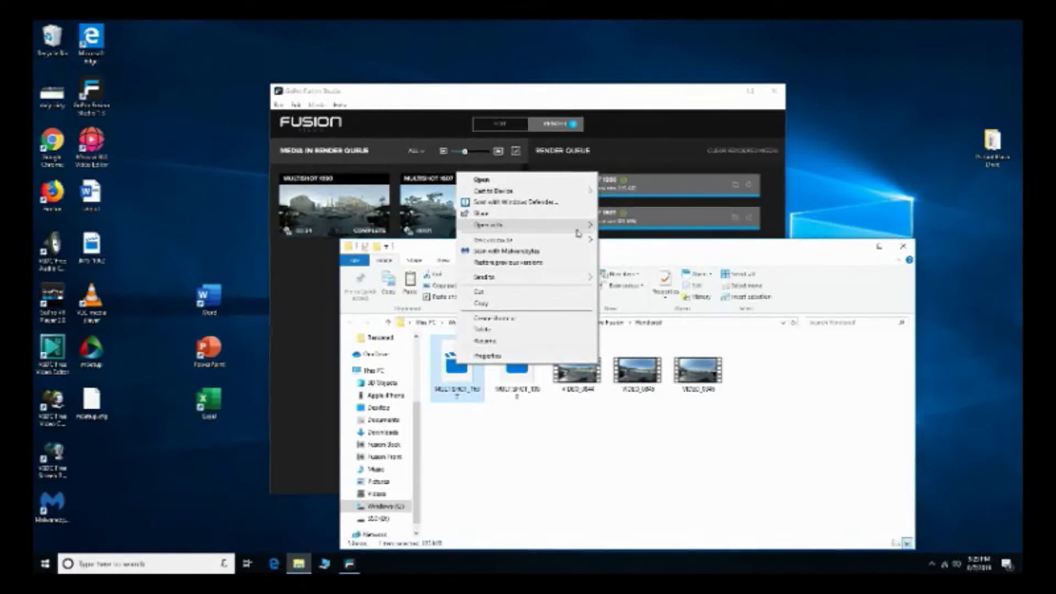
{"action": "mouse_move", "coordinate": [581, 227]}
{"action": "left_click", "coordinate": [654, 225]}
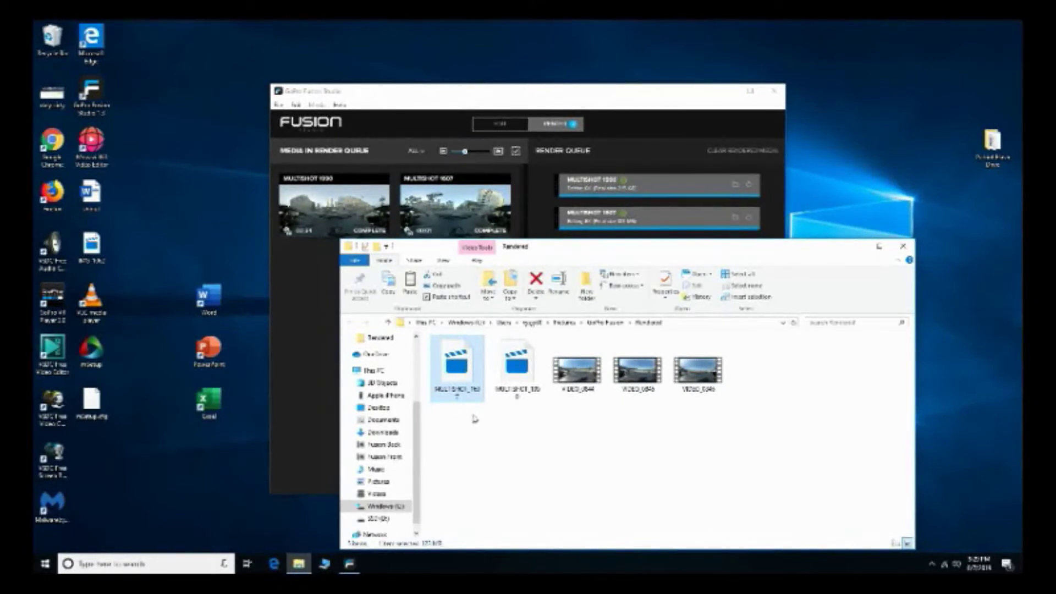
{"action": "left_click", "coordinate": [502, 443]}
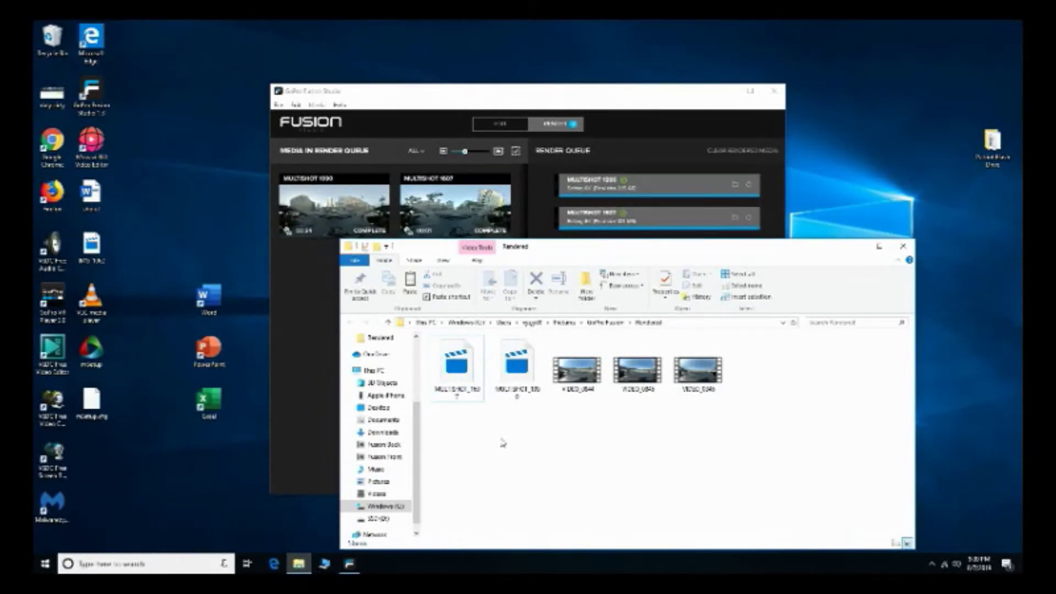
{"action": "double_click", "coordinate": [517, 366]}
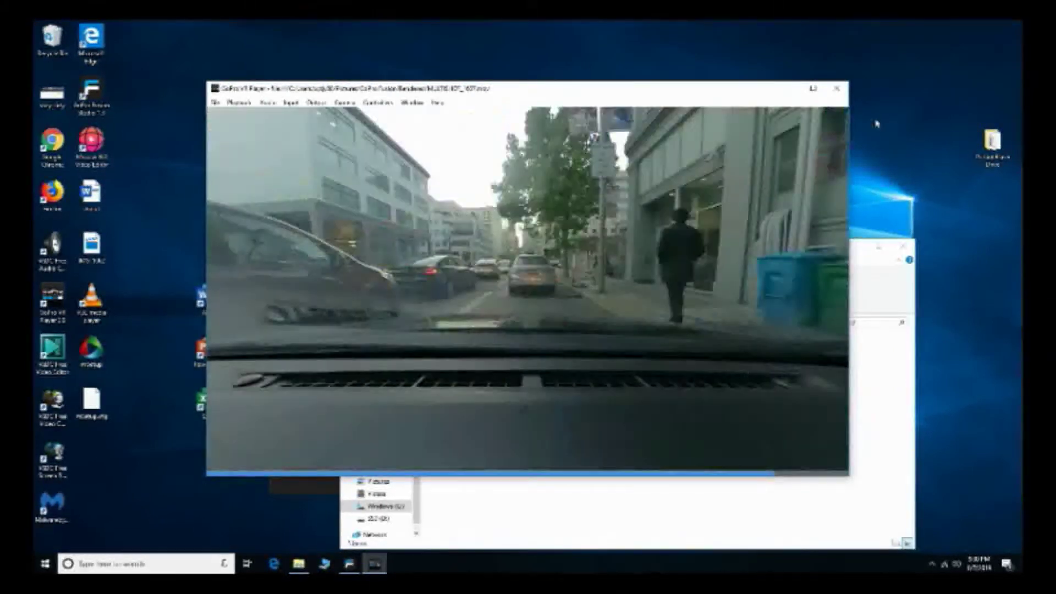
Close the first video and play MULTISHOT_1990 in GoPro VR Player via Open with.
{"action": "key", "text": "alt+F4"}
{"action": "right_click", "coordinate": [506, 368]}
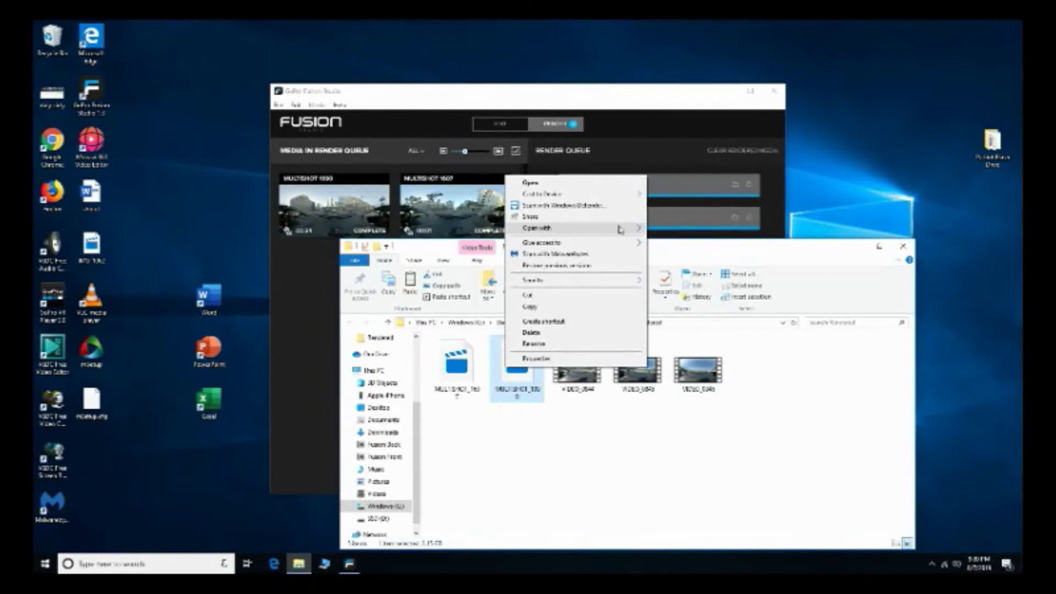
{"action": "mouse_move", "coordinate": [621, 228]}
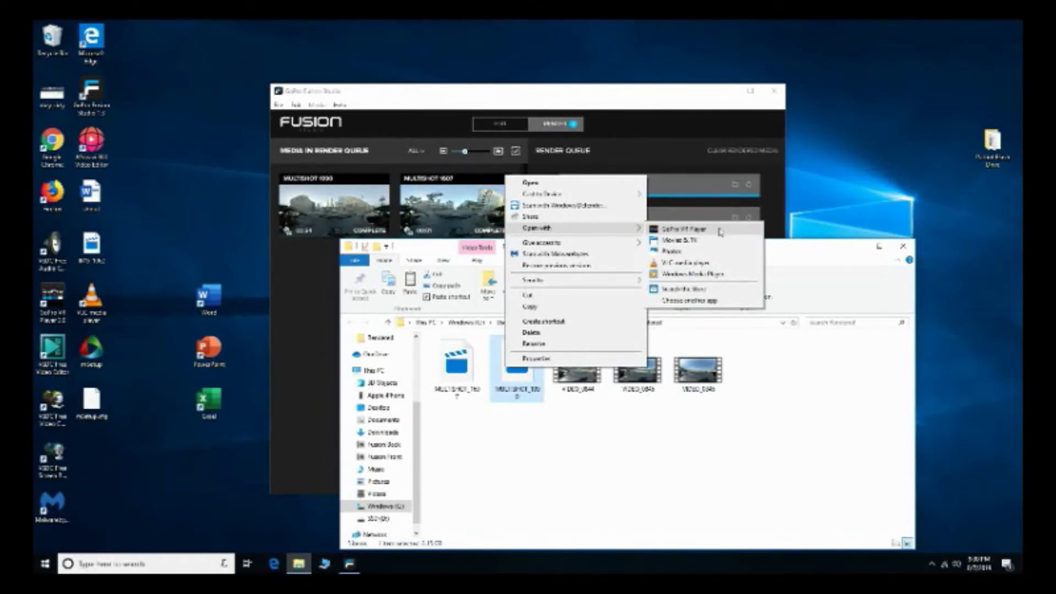
{"action": "left_click", "coordinate": [683, 229]}
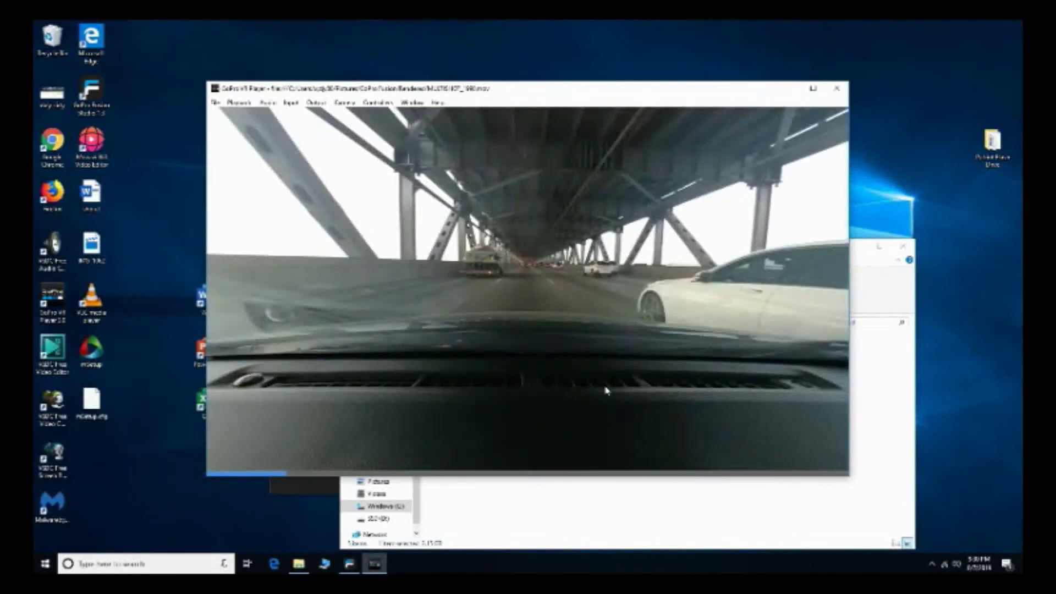
{"action": "mouse_move", "coordinate": [593, 406]}
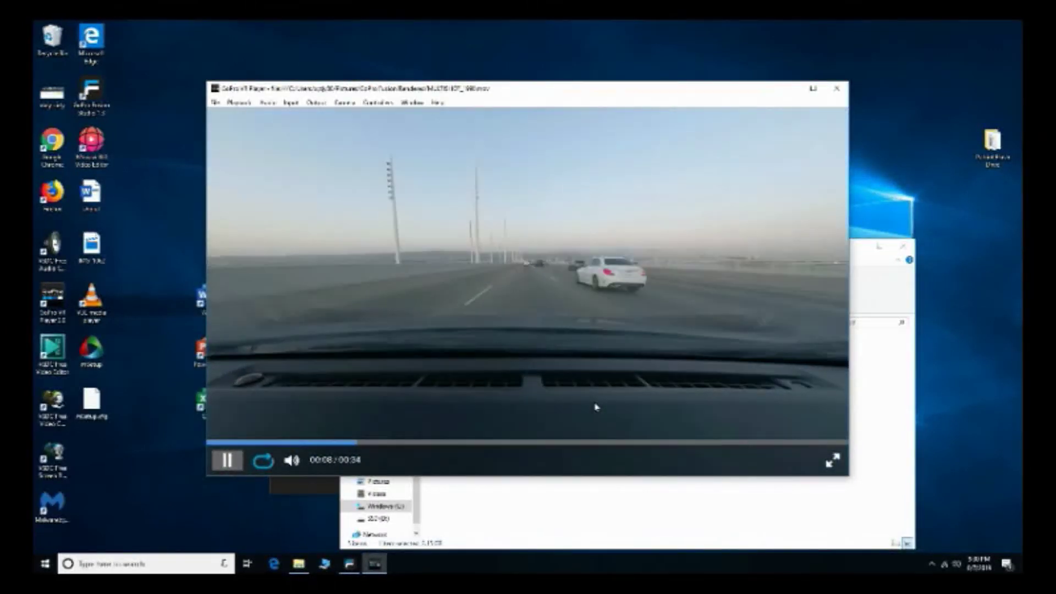